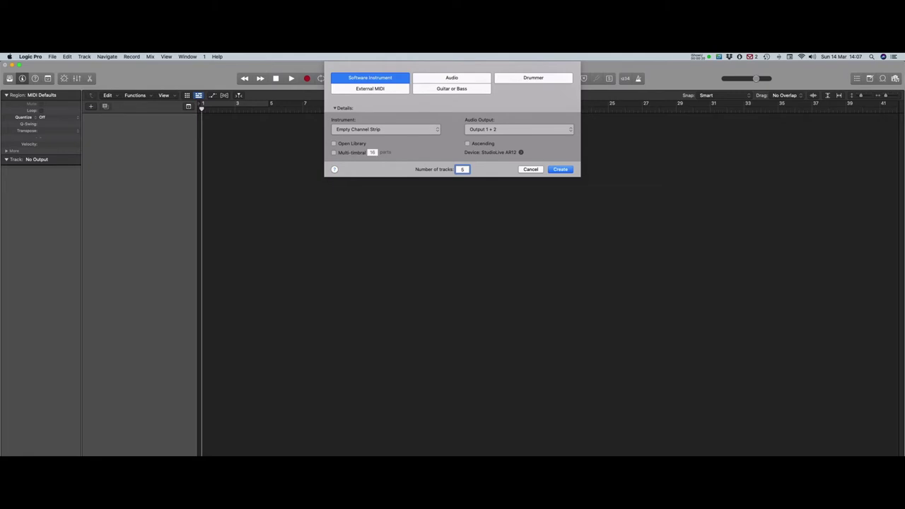
Create five software instrument tracks and load Wotja Pro 21 (Stereo) as Inst 5's instrument
click(560, 169)
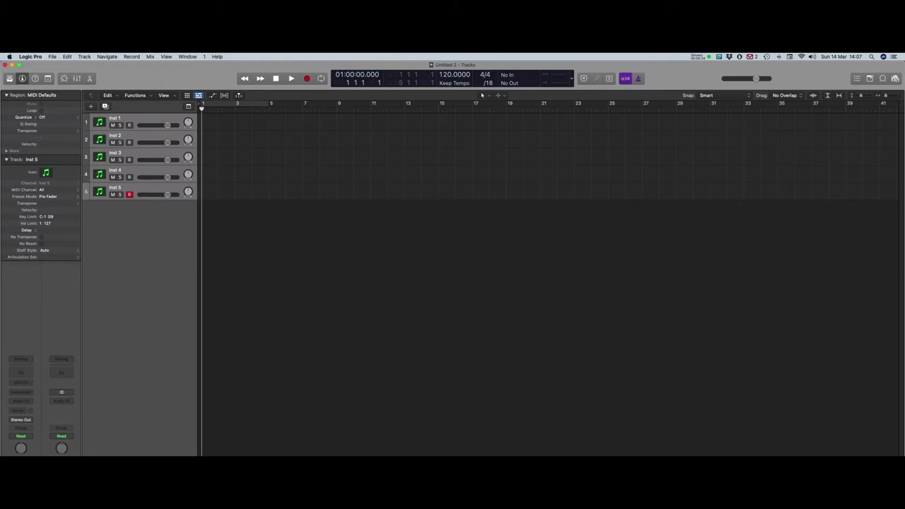
click(148, 190)
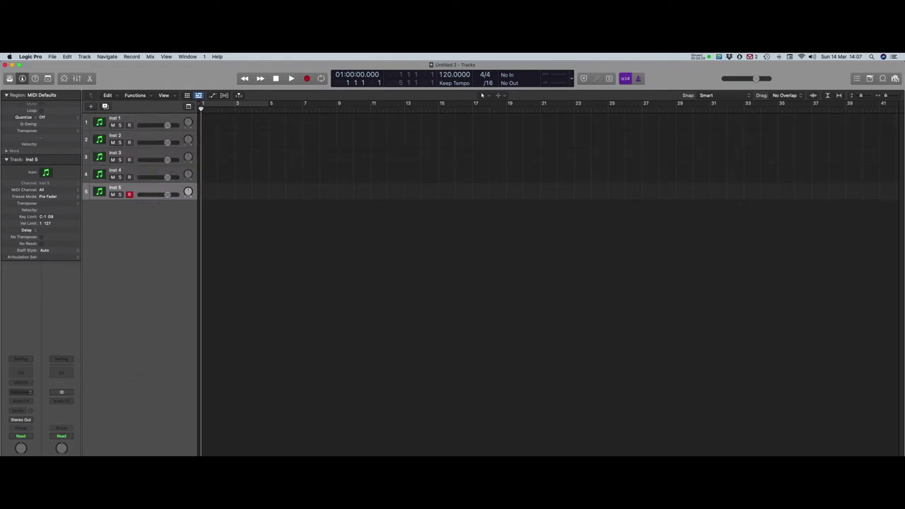
click(21, 392)
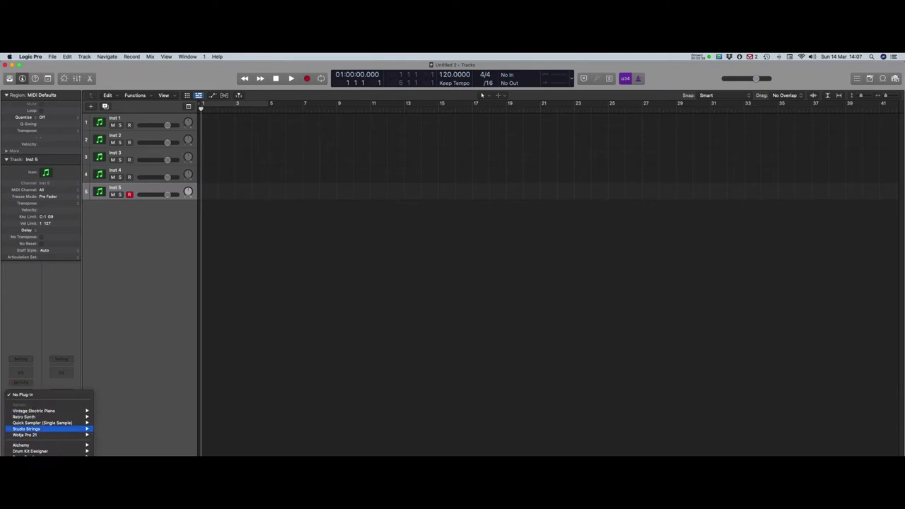
mouse_move(49, 434)
click(106, 434)
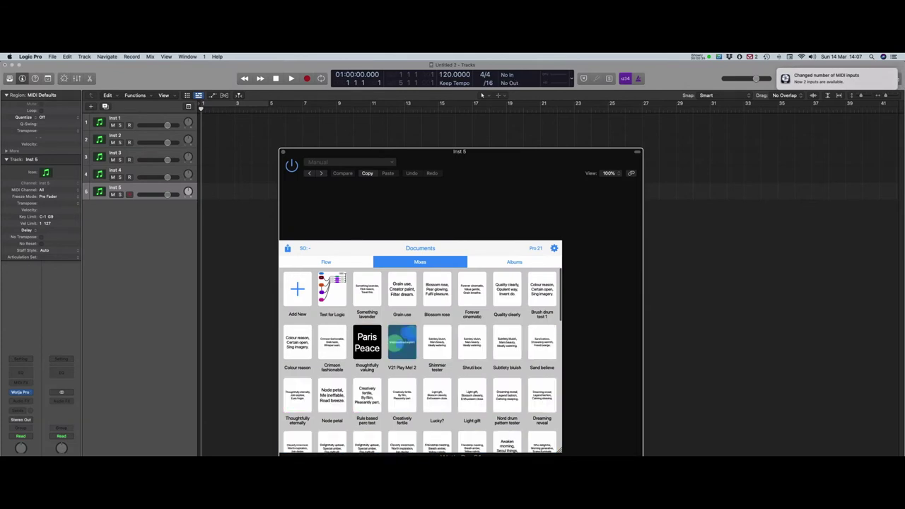
Enable Virtual MIDI in Wotja's Audio MIDI+ settings, then close the Inst 5 plug-in window
click(553, 248)
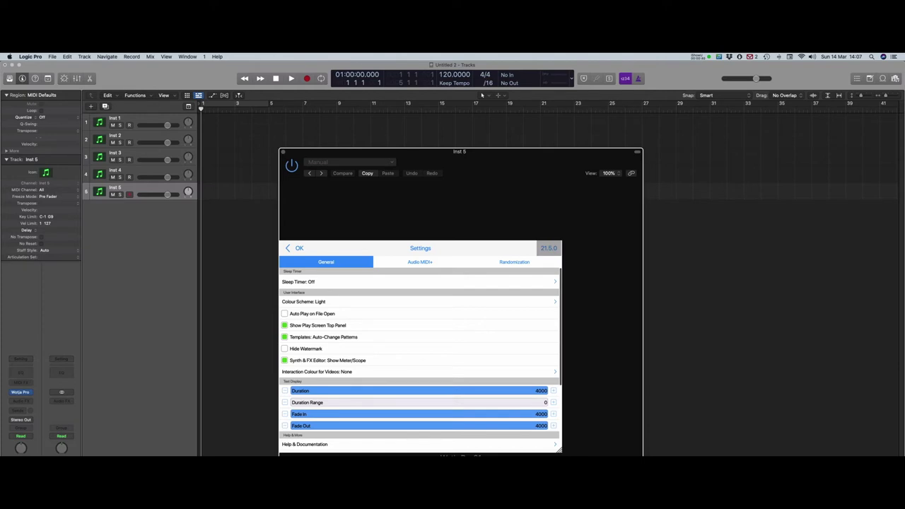
click(420, 261)
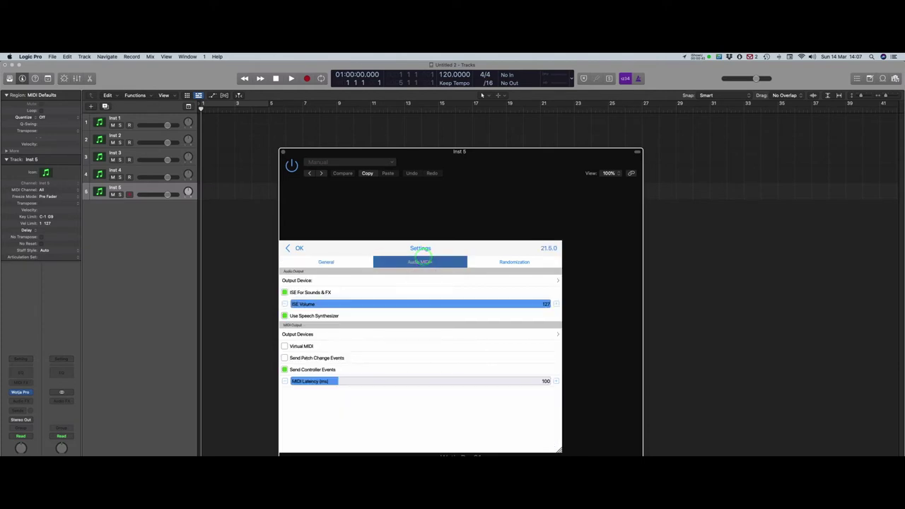
click(284, 346)
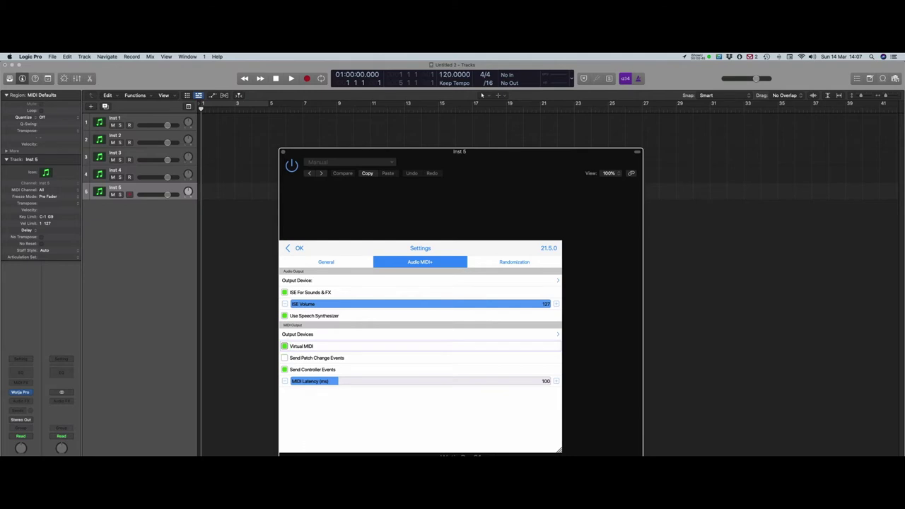
click(318, 260)
click(298, 249)
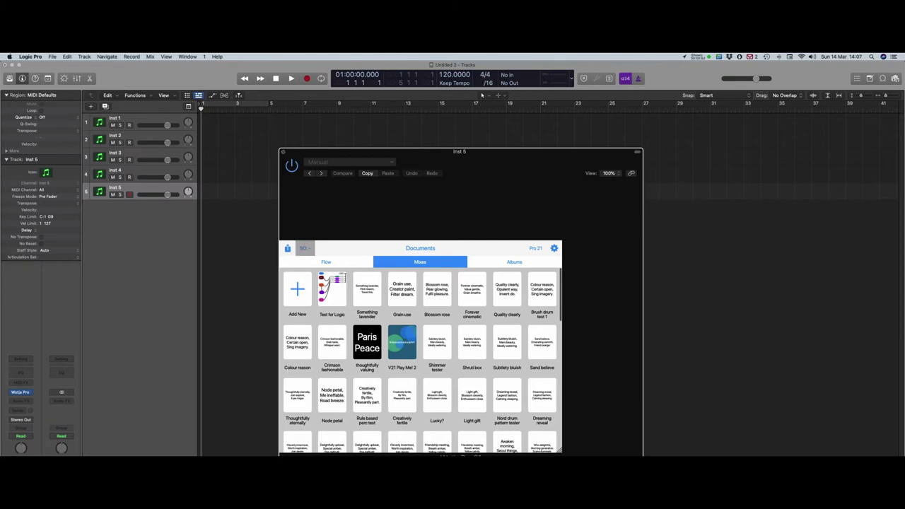
click(284, 152)
click(284, 152)
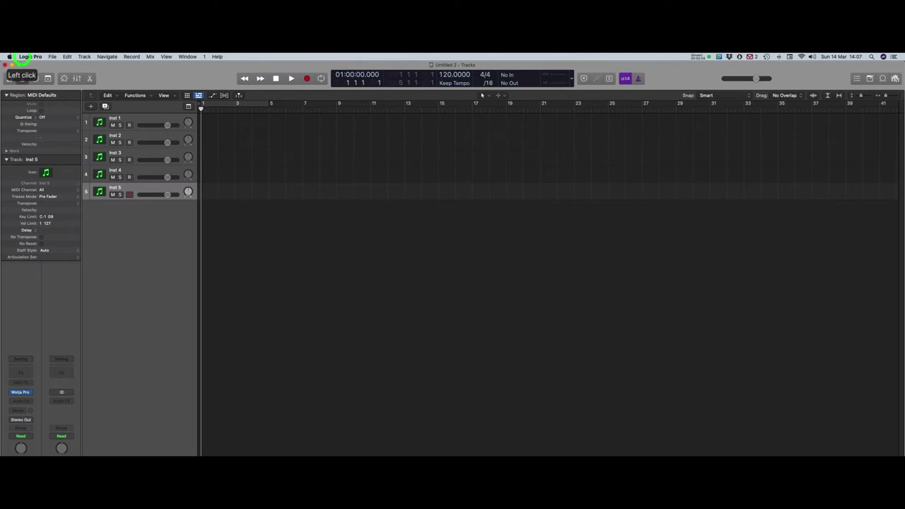
click(30, 56)
mouse_move(39, 76)
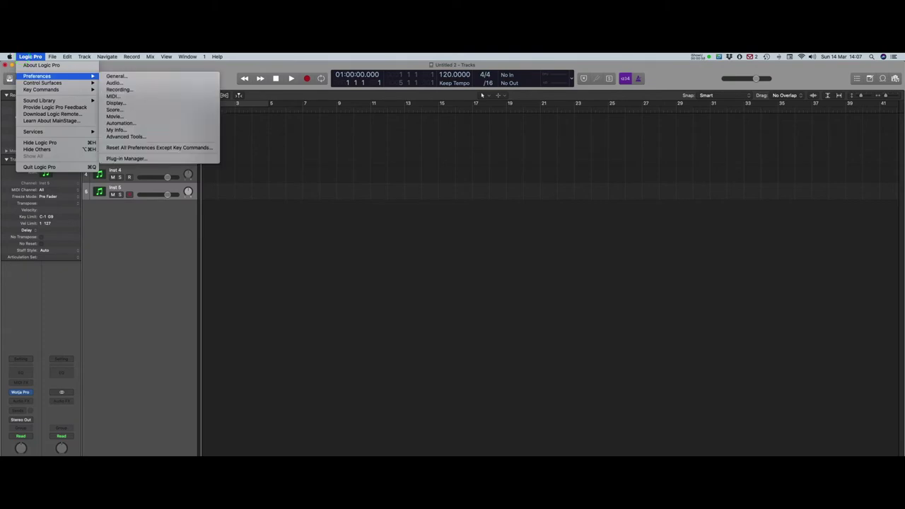
click(120, 96)
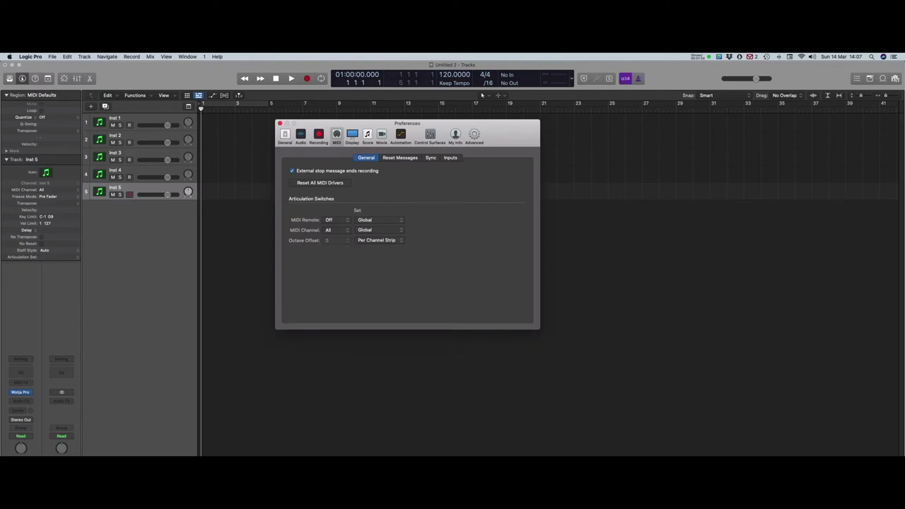
click(450, 158)
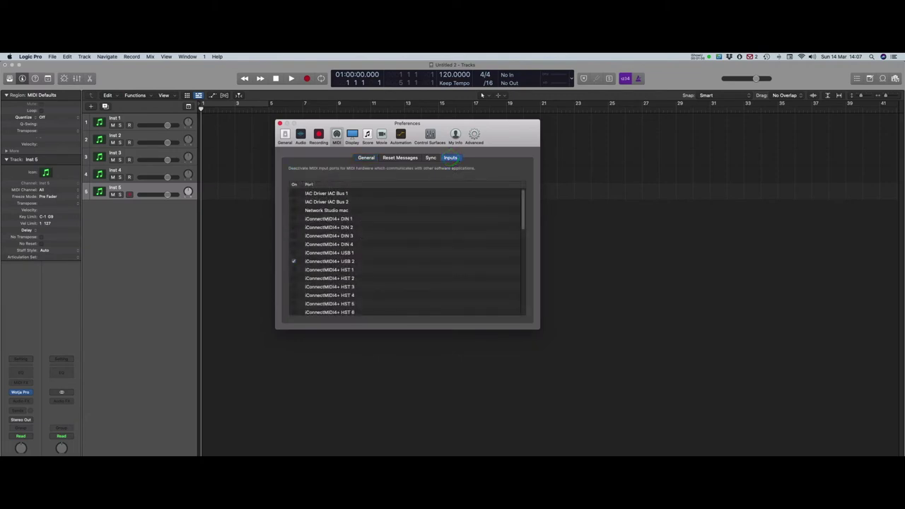
drag(523, 197, 528, 241)
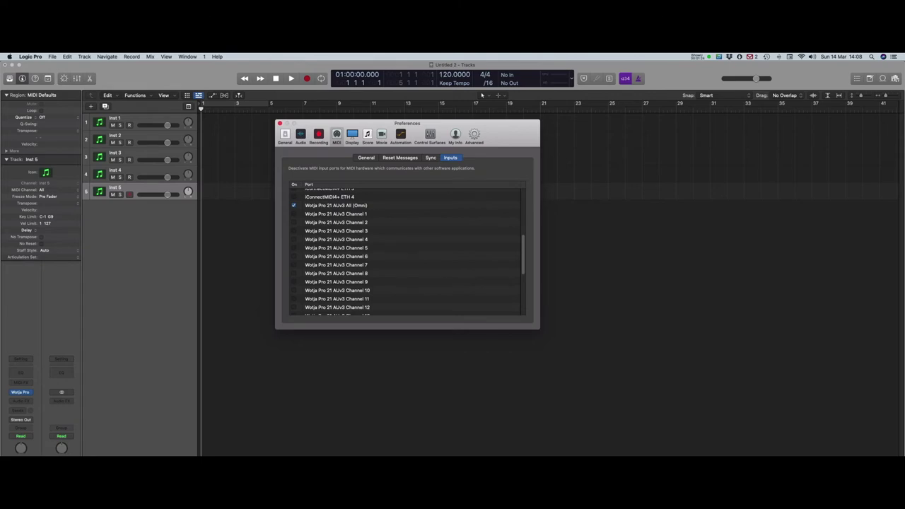
click(294, 213)
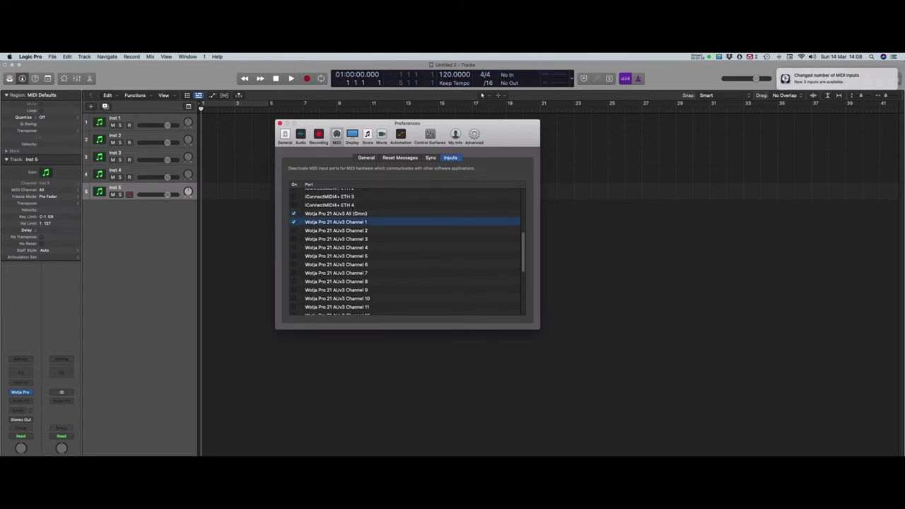
click(294, 222)
click(280, 123)
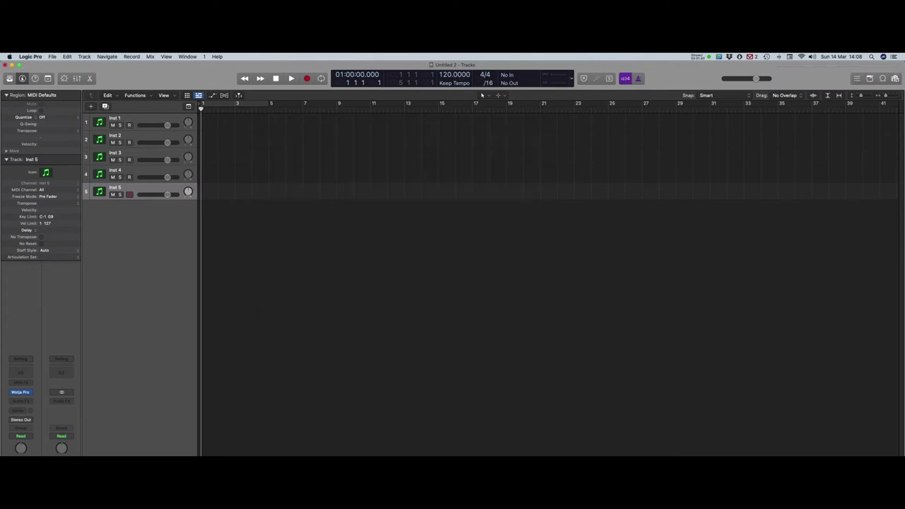
click(53, 56)
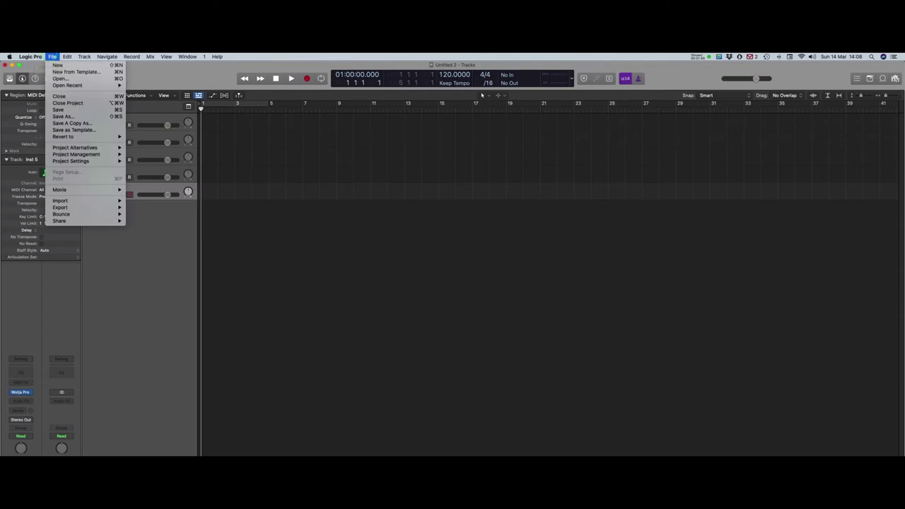
Check 'Auto demix by channel if multitrack recording' in Project Settings > Recording
mouse_move(71, 161)
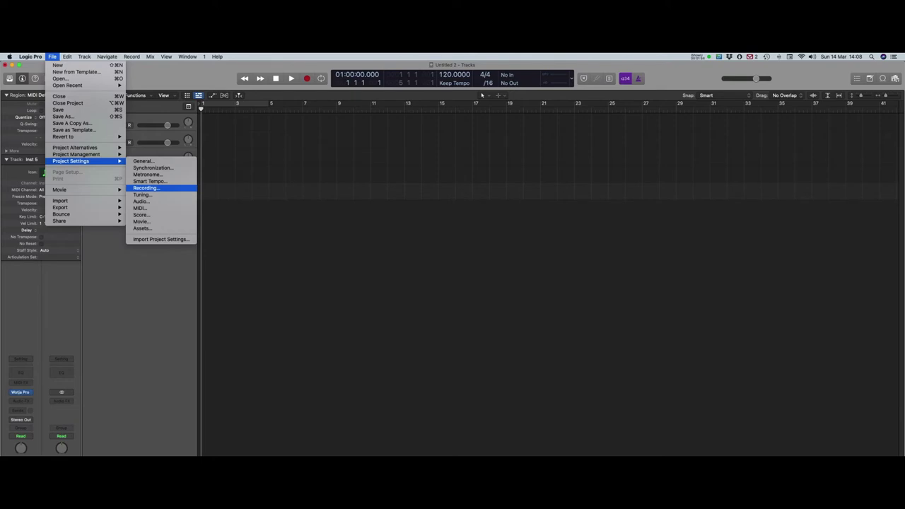
click(172, 188)
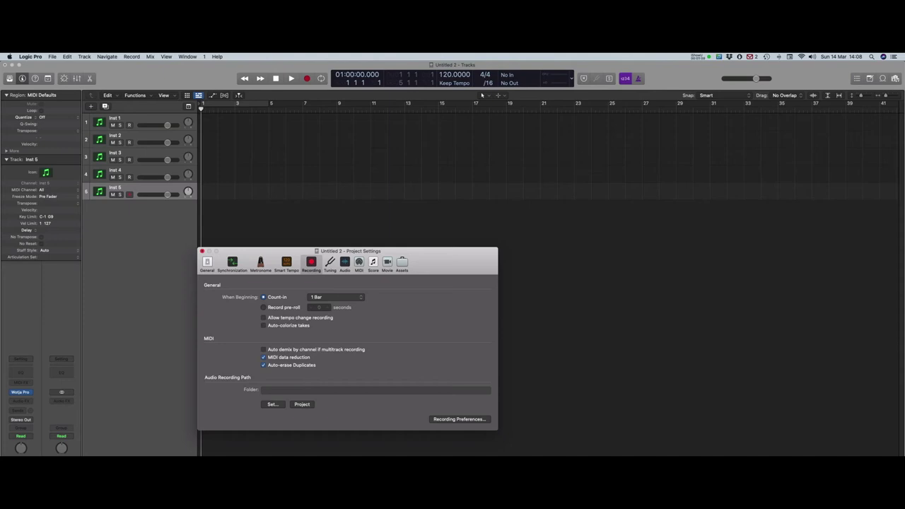
click(263, 350)
click(202, 251)
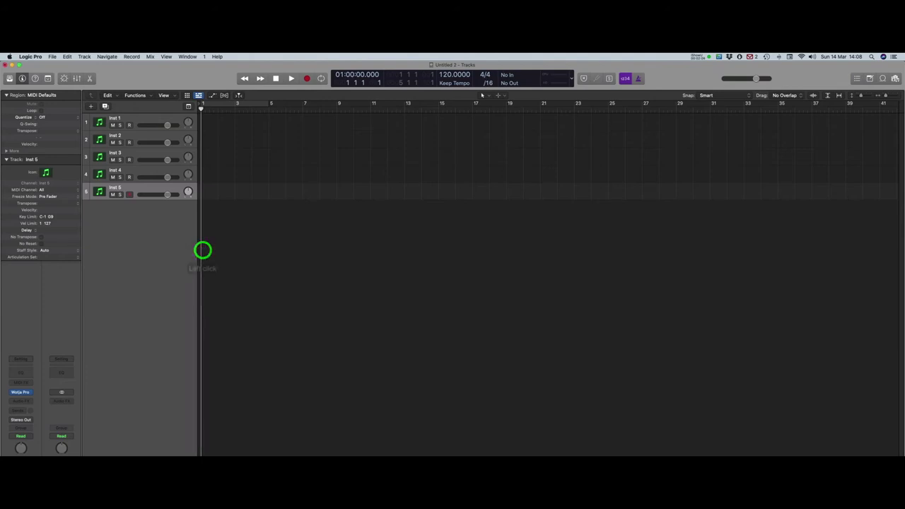
Set Inst 1 to MIDI channel 1 and Inst 2 to MIDI channel 2
click(141, 118)
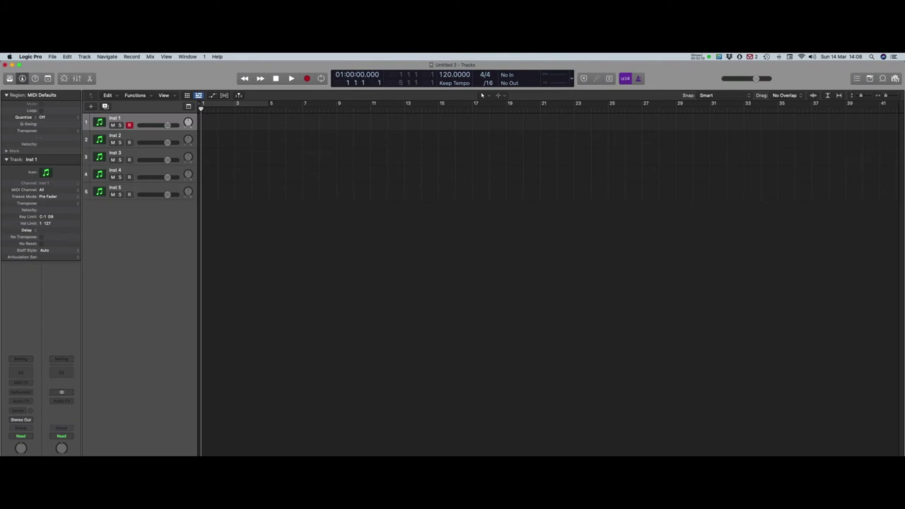
click(43, 190)
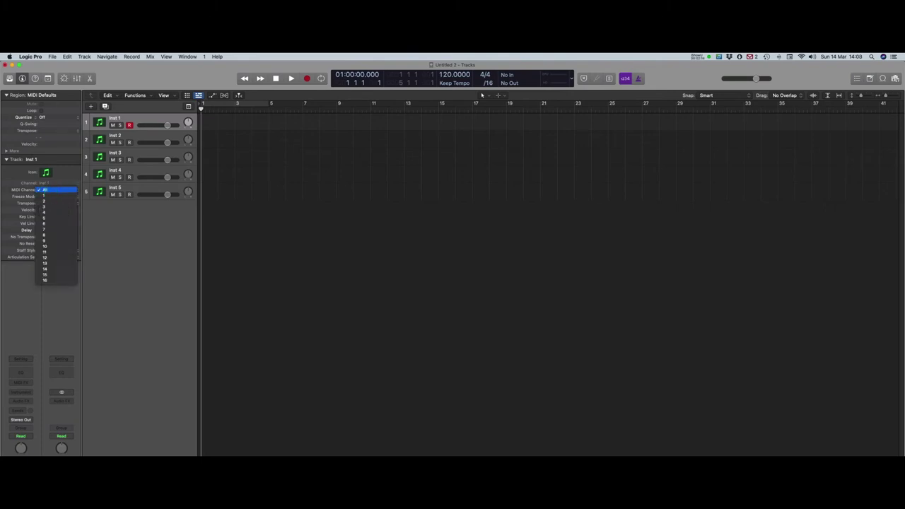
click(53, 196)
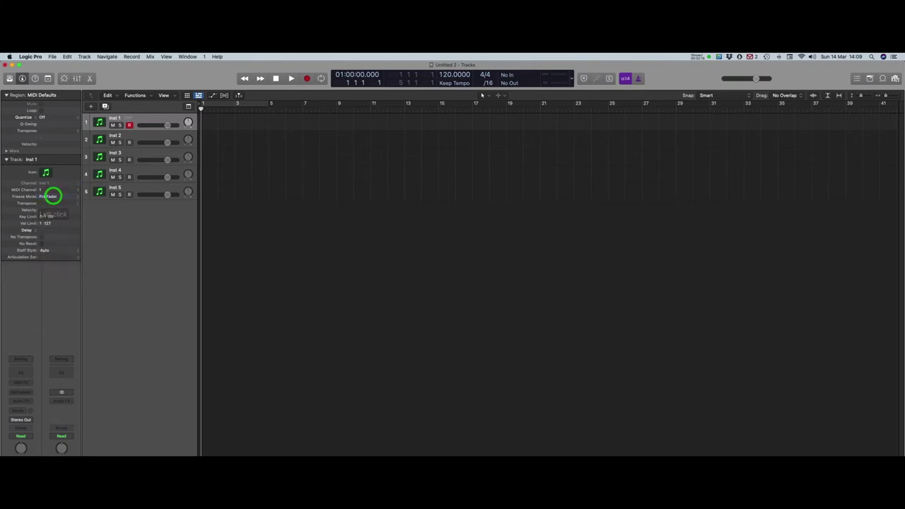
click(142, 138)
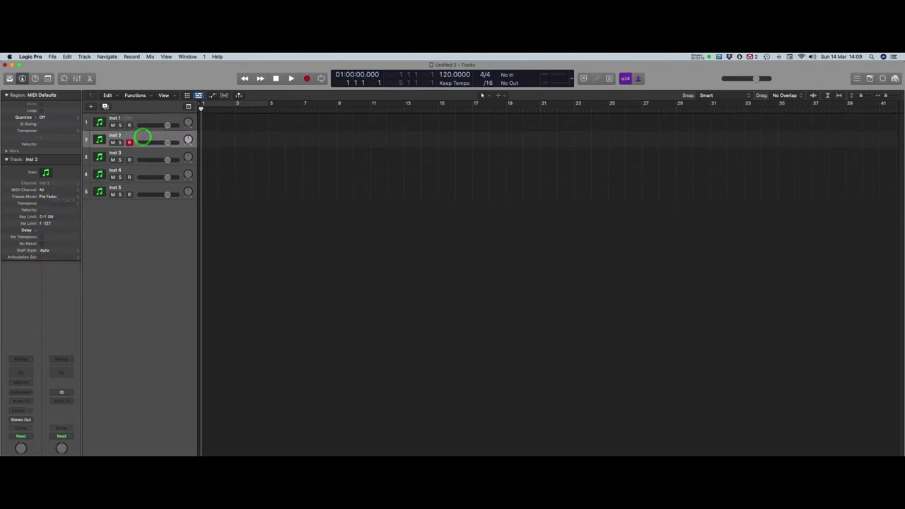
click(58, 189)
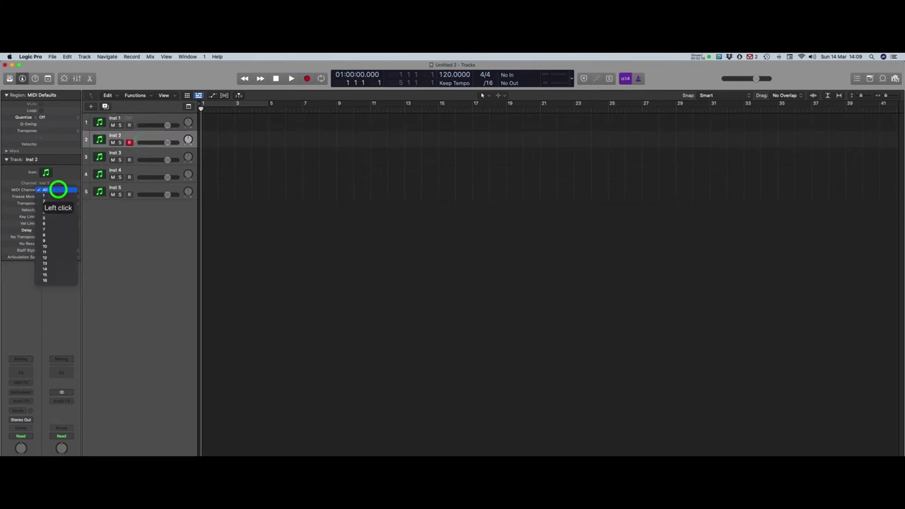
click(55, 200)
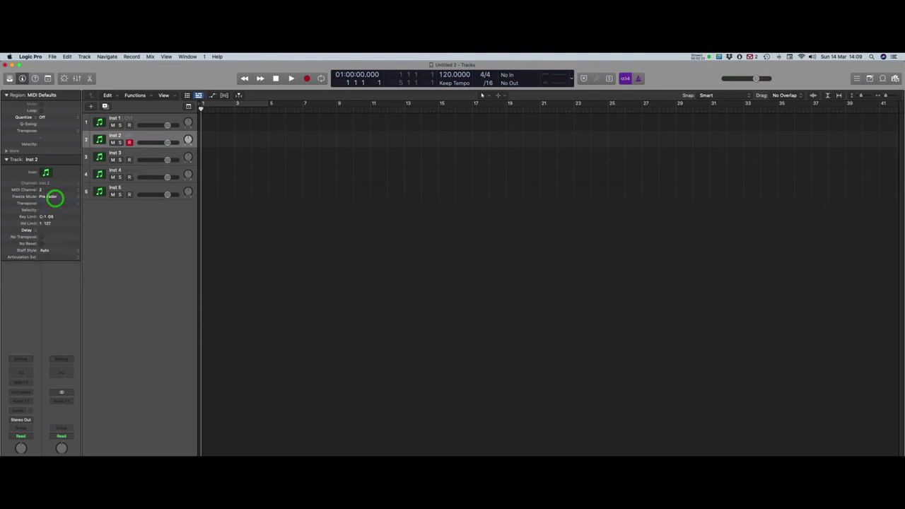
Set Inst 3 to MIDI channel 3 and Inst 4 to channel 4, then record-arm Inst 1
click(134, 152)
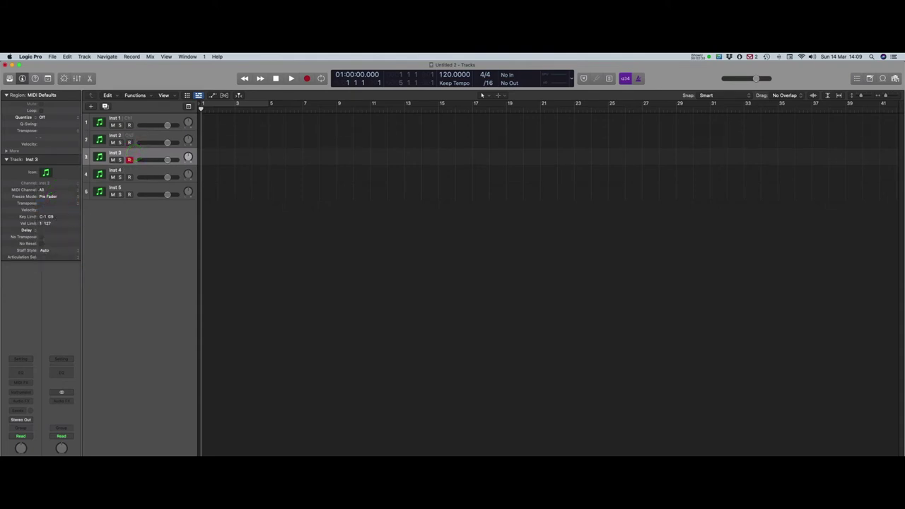
click(59, 189)
click(61, 206)
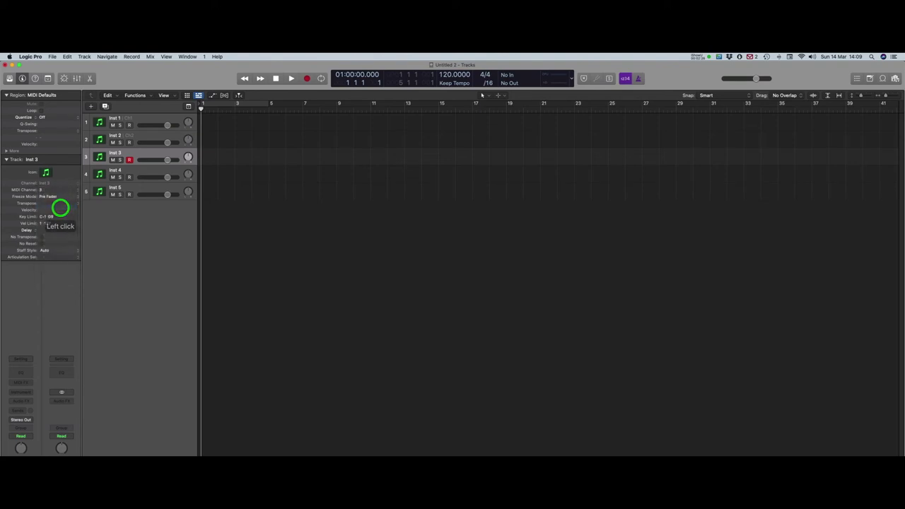
click(134, 171)
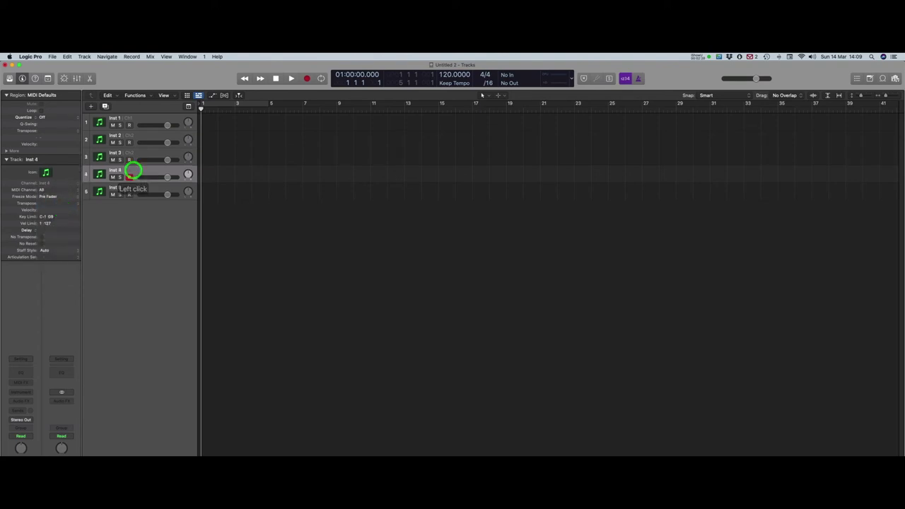
click(54, 190)
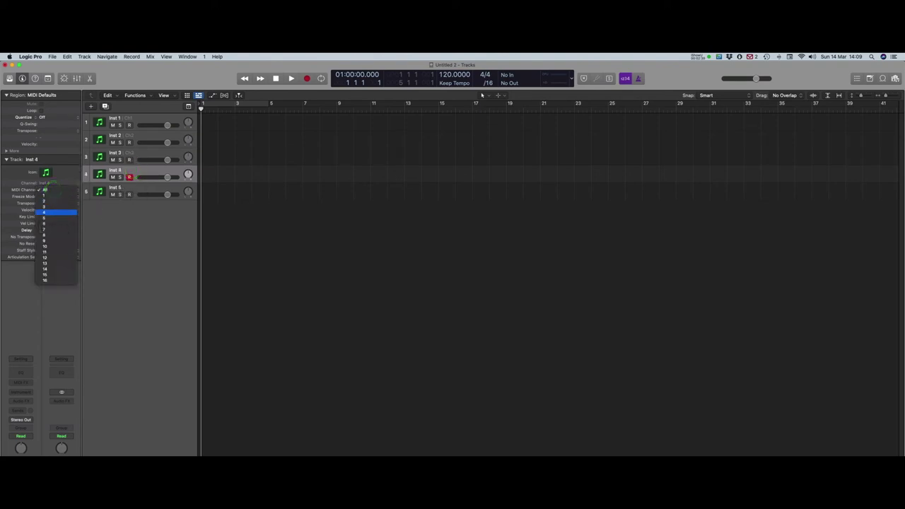
click(53, 210)
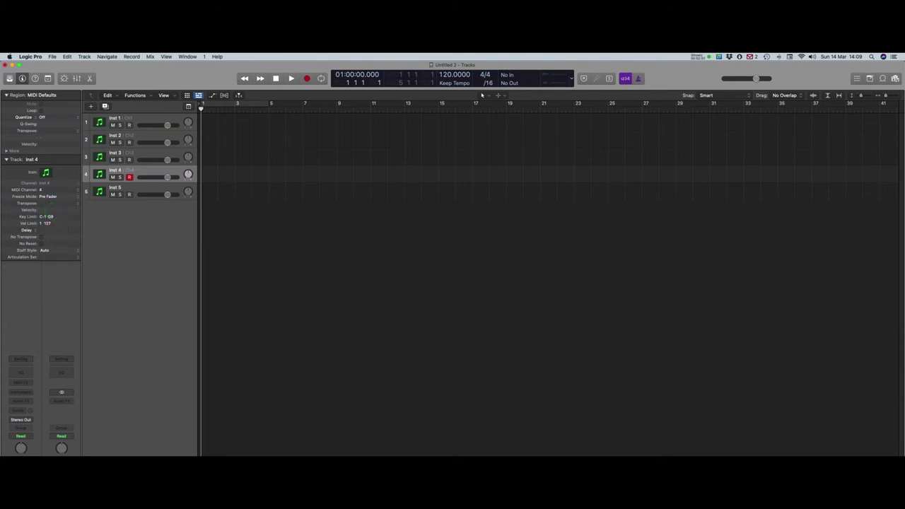
click(130, 124)
Record-arm the Inst 2 and Inst 3 tracks
click(130, 142)
click(130, 159)
Start the Wotja generator, restart Logic playback from the beginning, and open Inst 1's instrument choices
click(516, 225)
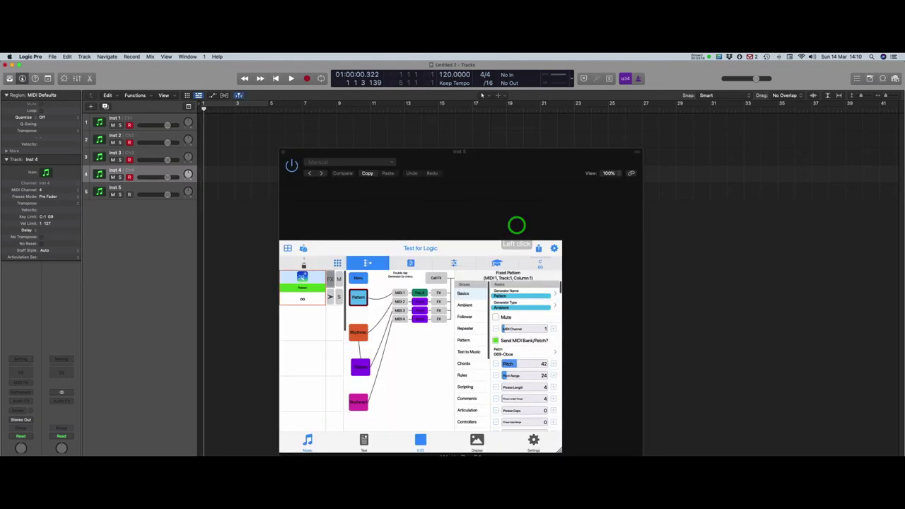
click(275, 78)
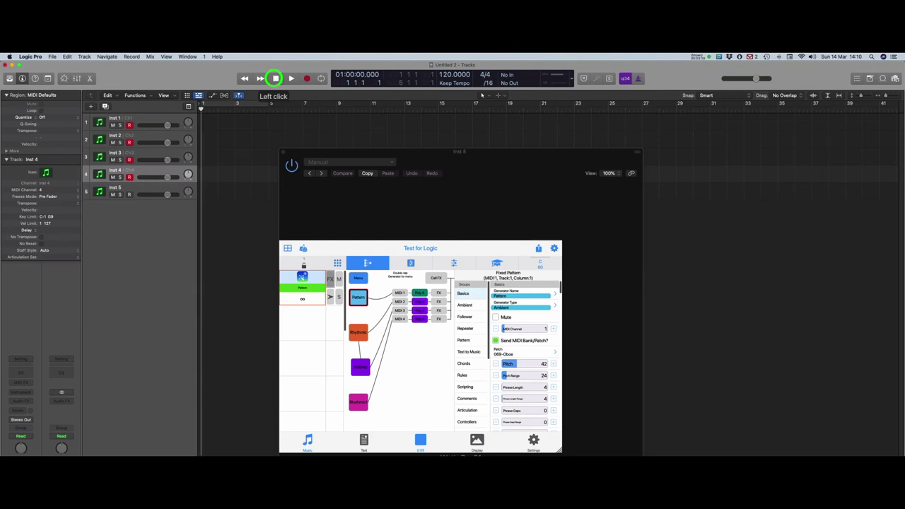
click(291, 78)
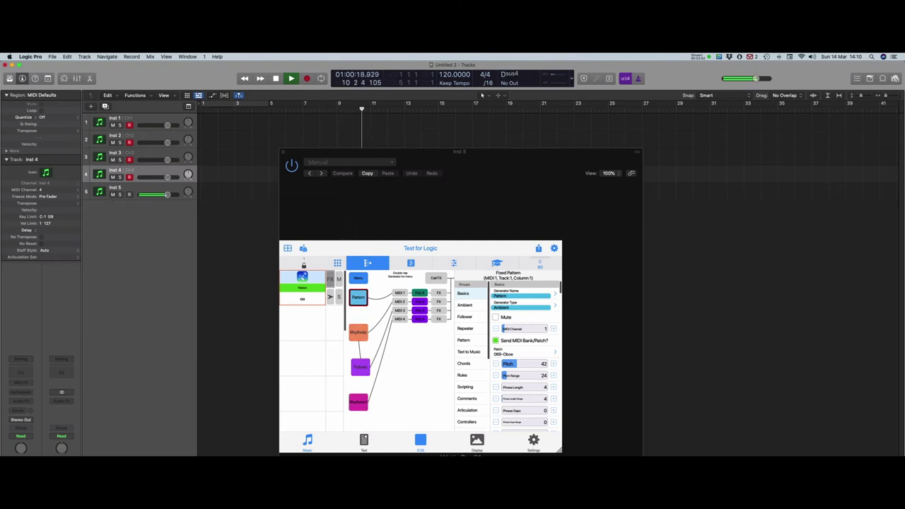
click(141, 117)
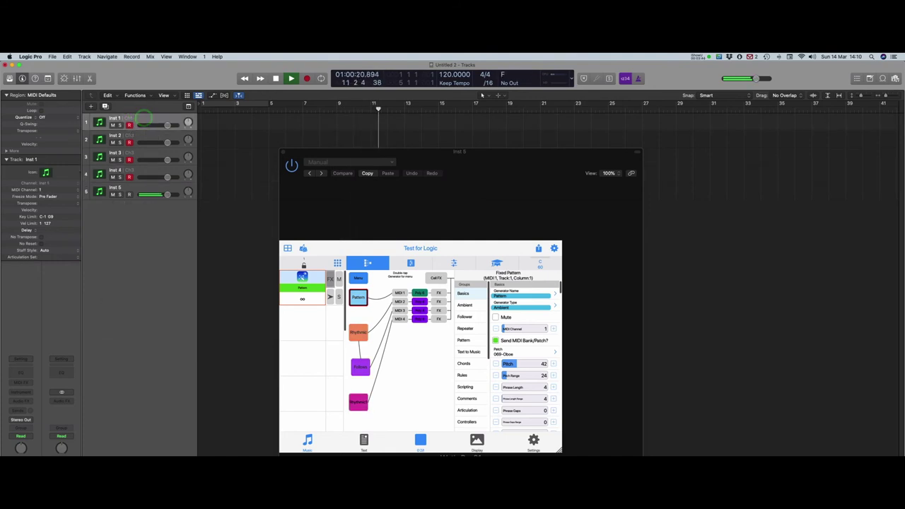
click(20, 391)
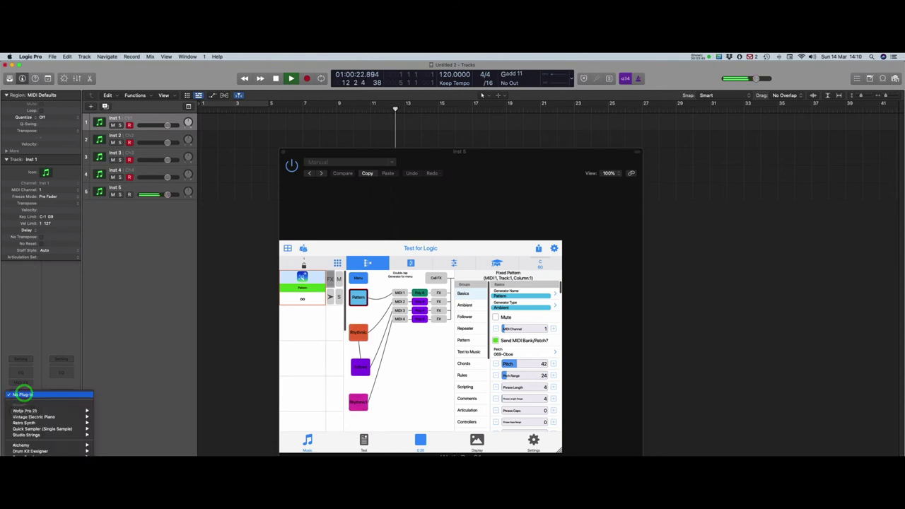
Load Retro Synth (Stereo) on Inst 1 and lengthen its amp envelope release to 3100 ms
mouse_move(35, 422)
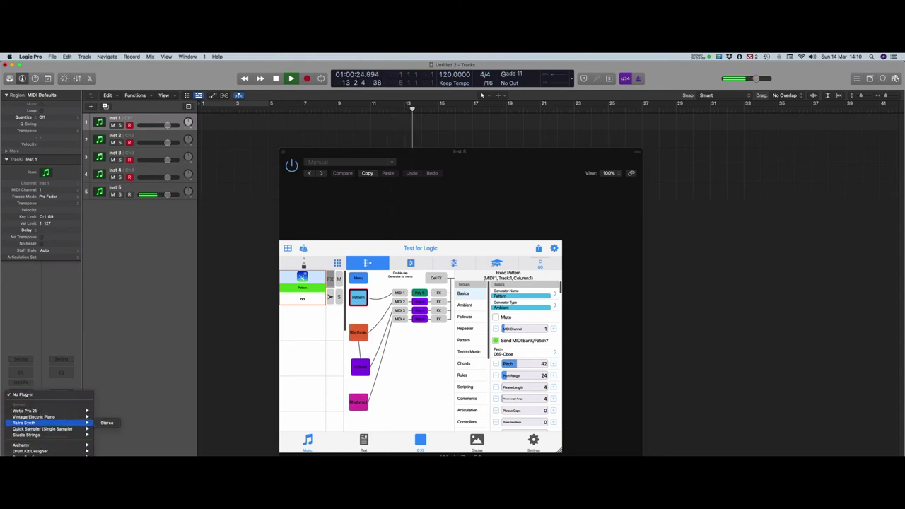
click(108, 422)
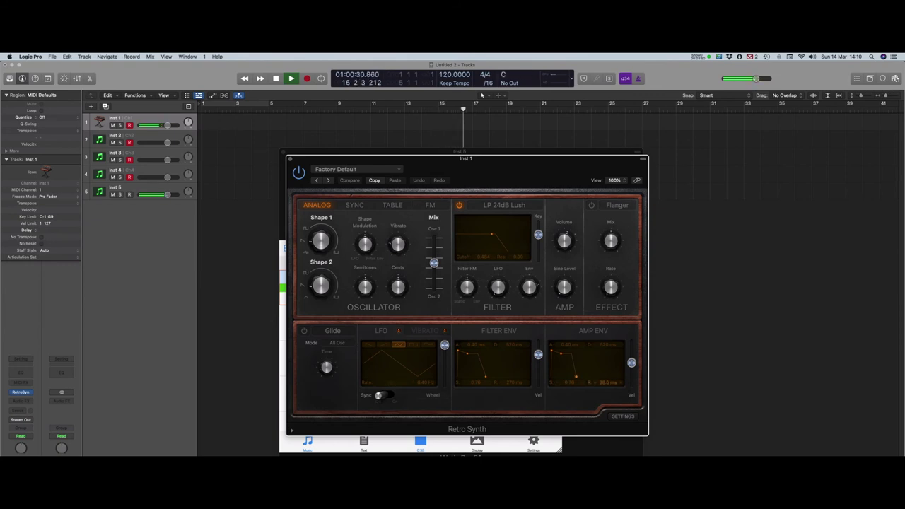
click(588, 374)
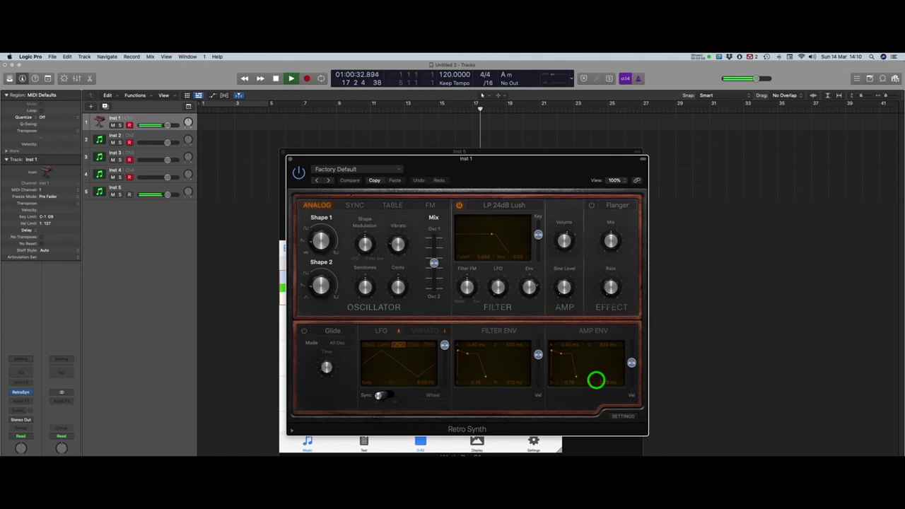
drag(577, 377, 591, 377)
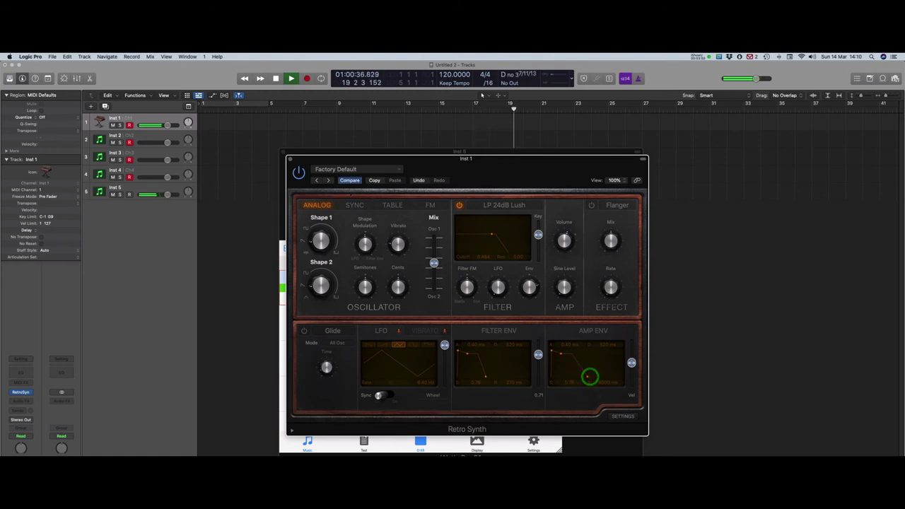
click(560, 352)
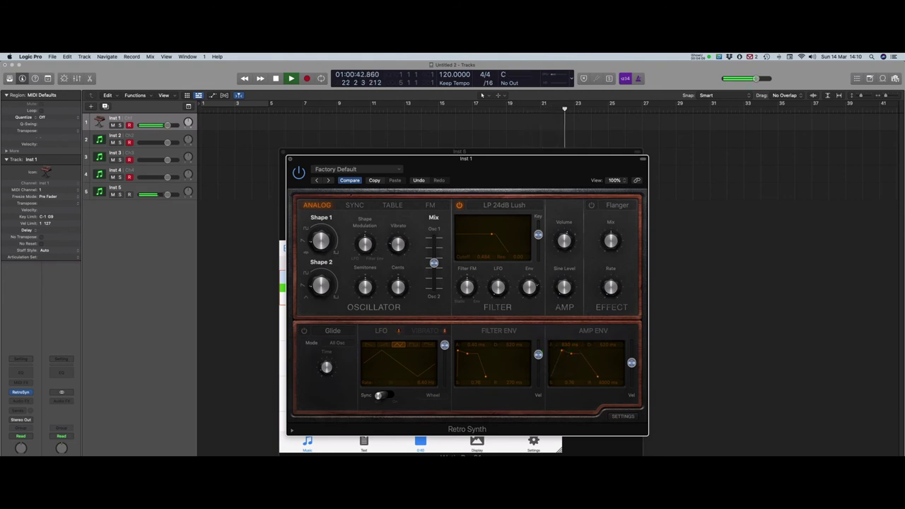
click(289, 159)
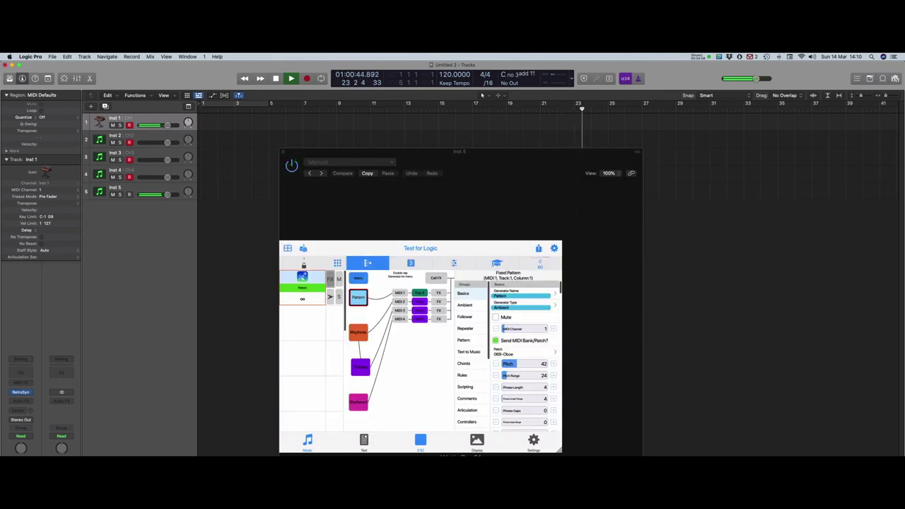
Load Vintage Electric Piano (Stereo) as Inst 2's instrument
click(145, 135)
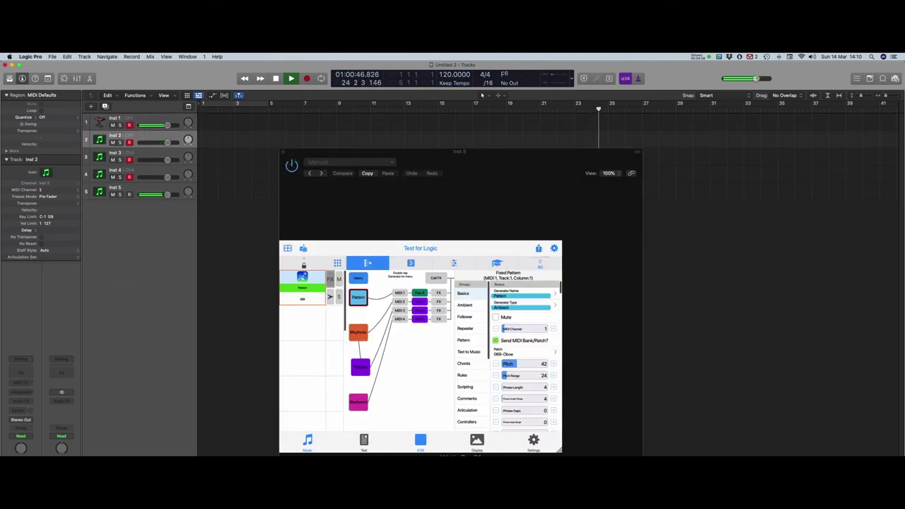
click(17, 391)
mouse_move(71, 423)
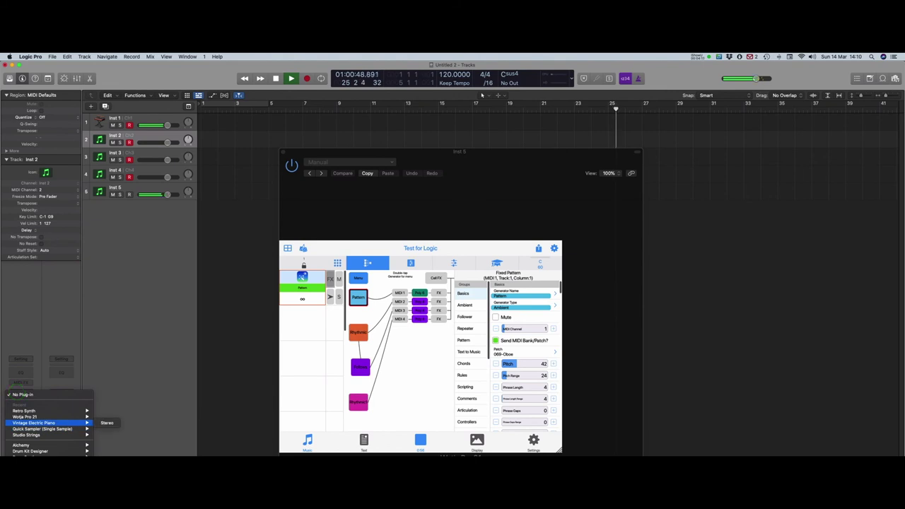
click(106, 422)
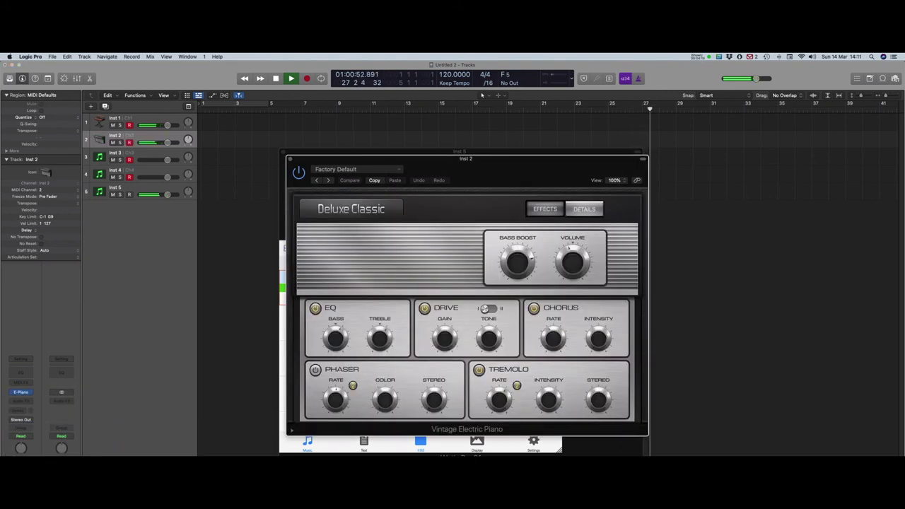
Lower Inst 1 to about -5.3 dB, raise bass boost to 1.0 dB, and mute Inst 5
drag(166, 126, 142, 126)
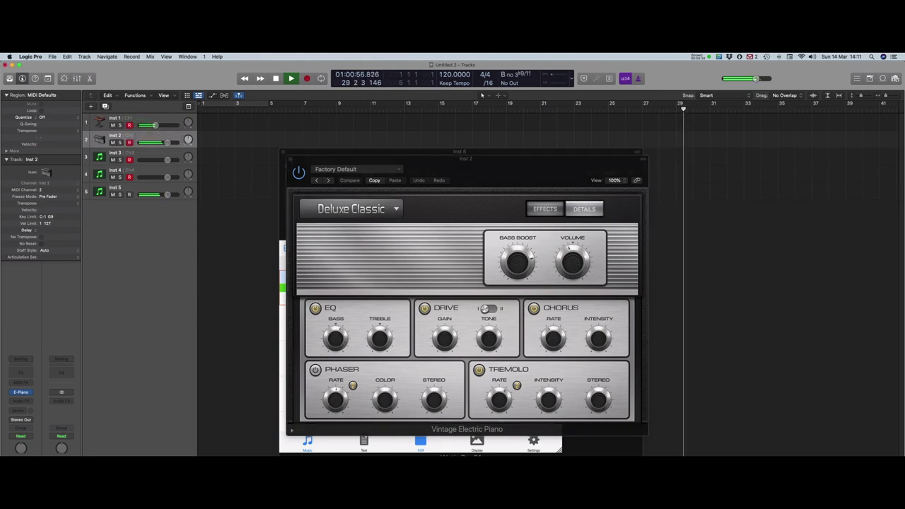
click(571, 260)
drag(572, 260, 571, 254)
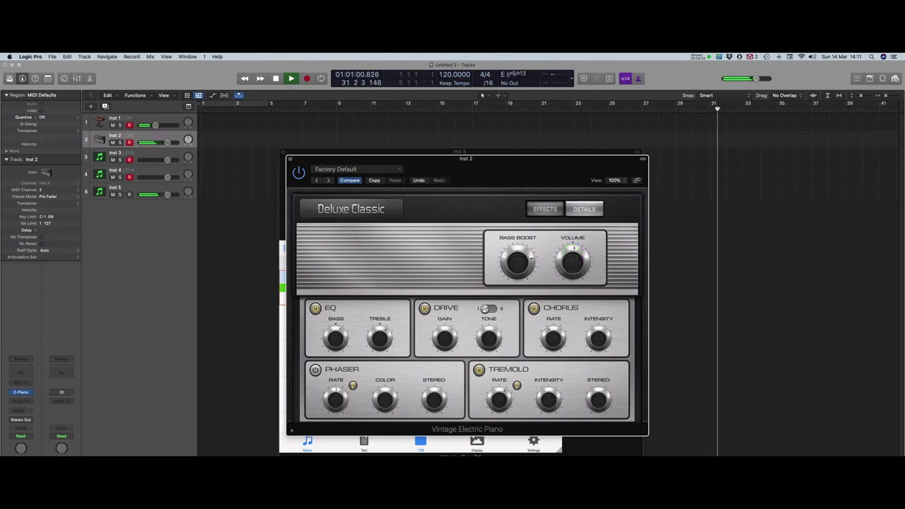
click(114, 194)
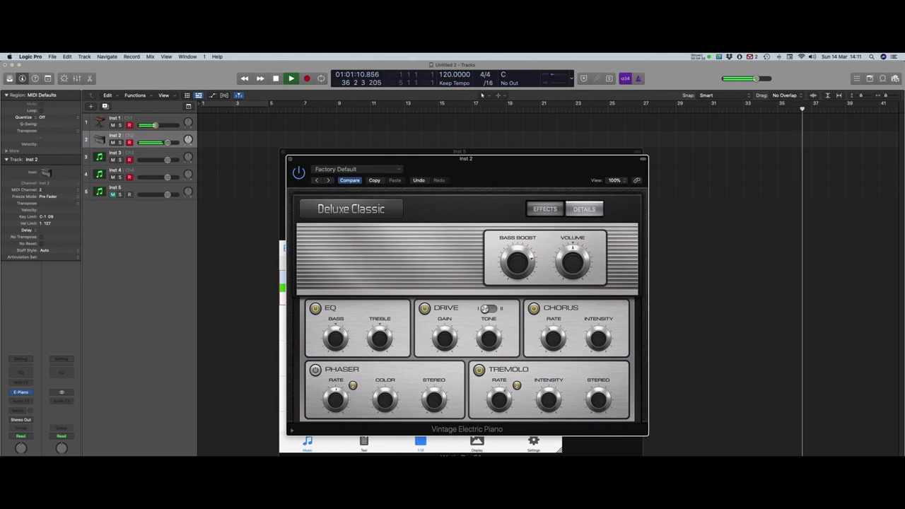
Bring Inst 5's Wotja 'Test for Logic' generator window back to the front
click(291, 159)
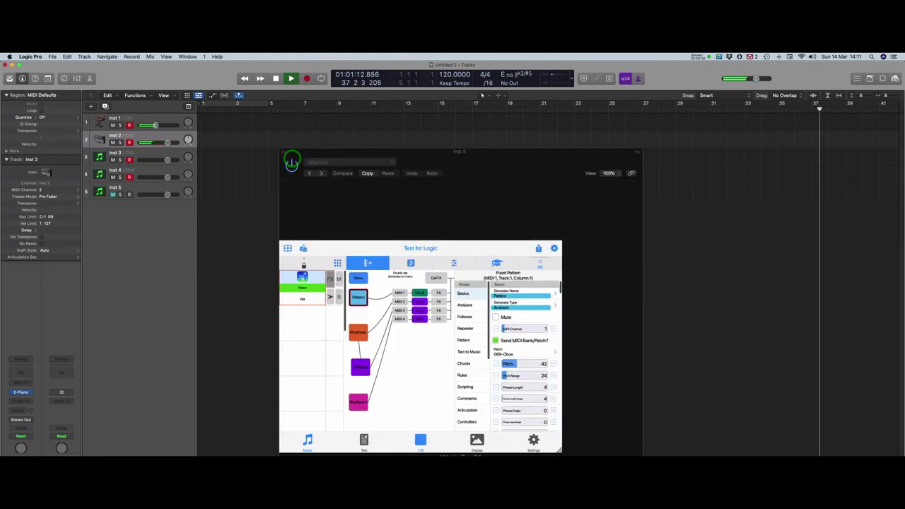